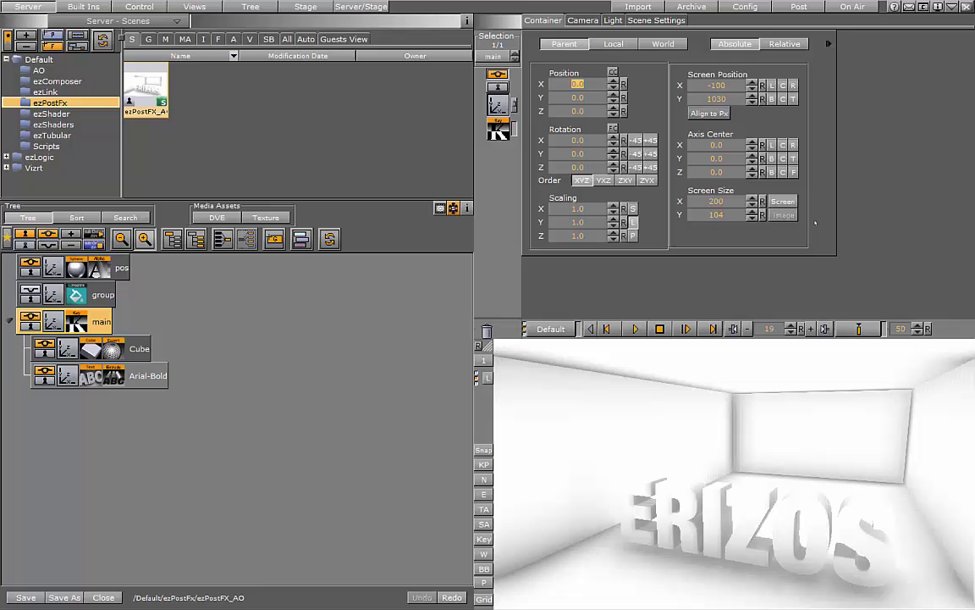
Step: Show the Erizos geometry plugins and set the Arial-Bold text container's Y position to -33.3
{"action": "left_click", "coordinate": [80, 6]}
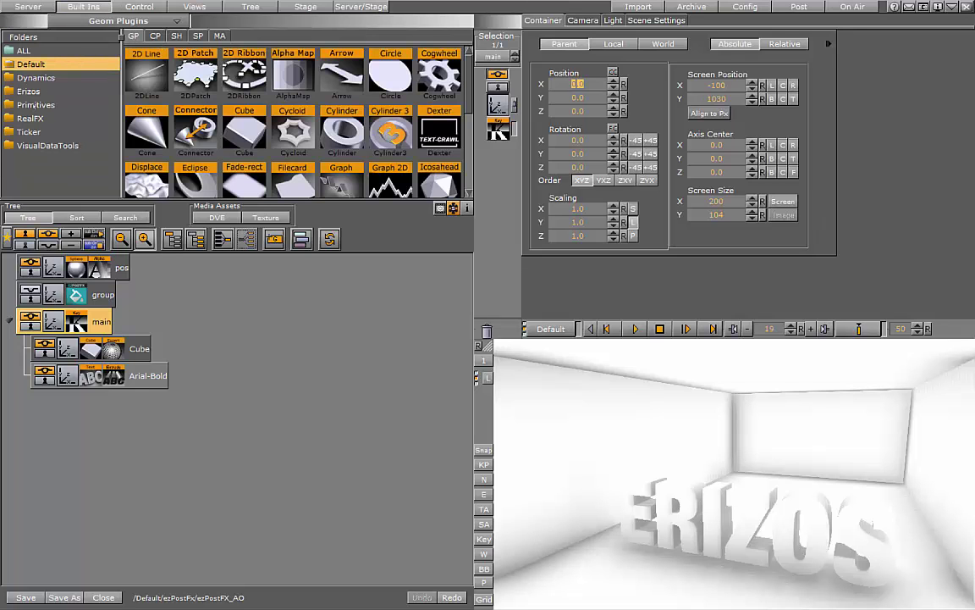
{"action": "left_click", "coordinate": [51, 92]}
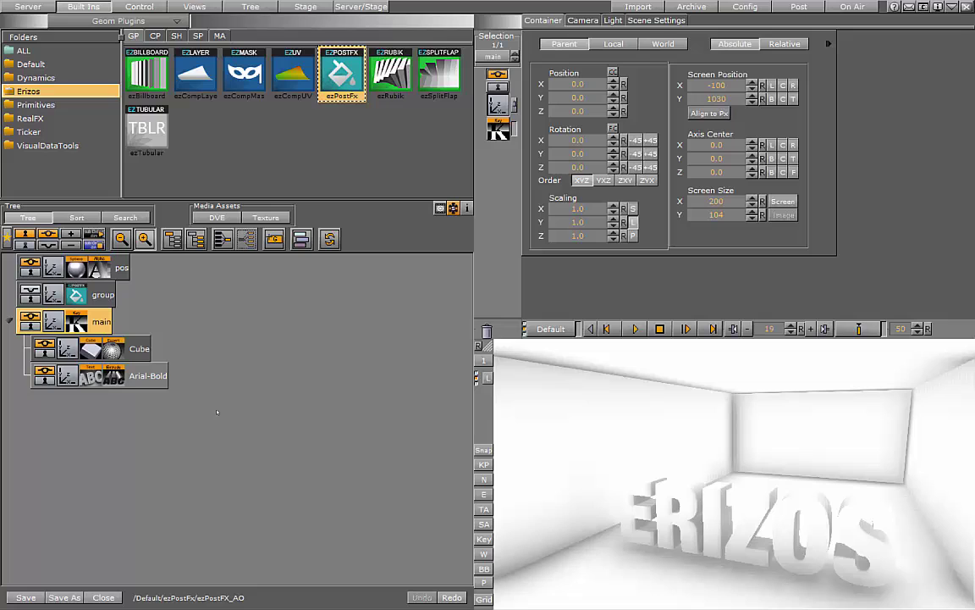
{"action": "left_click", "coordinate": [67, 381]}
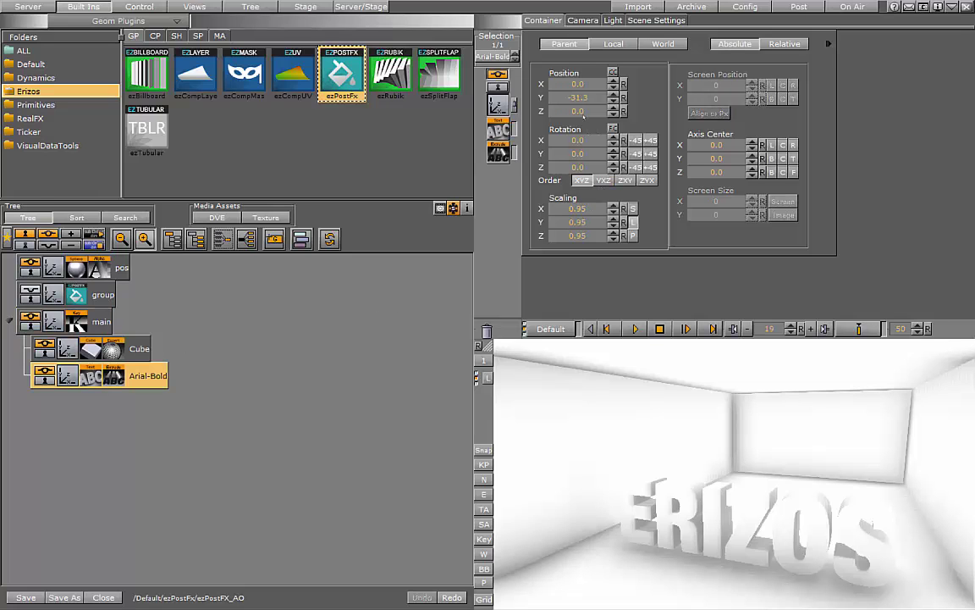
{"action": "mouse_move", "coordinate": [585, 99]}
{"action": "left_mouse_down"}
{"action": "mouse_move", "coordinate": [575, 99]}
{"action": "mouse_move", "coordinate": [587, 106]}
{"action": "mouse_move", "coordinate": [585, 97]}
{"action": "left_mouse_up"}
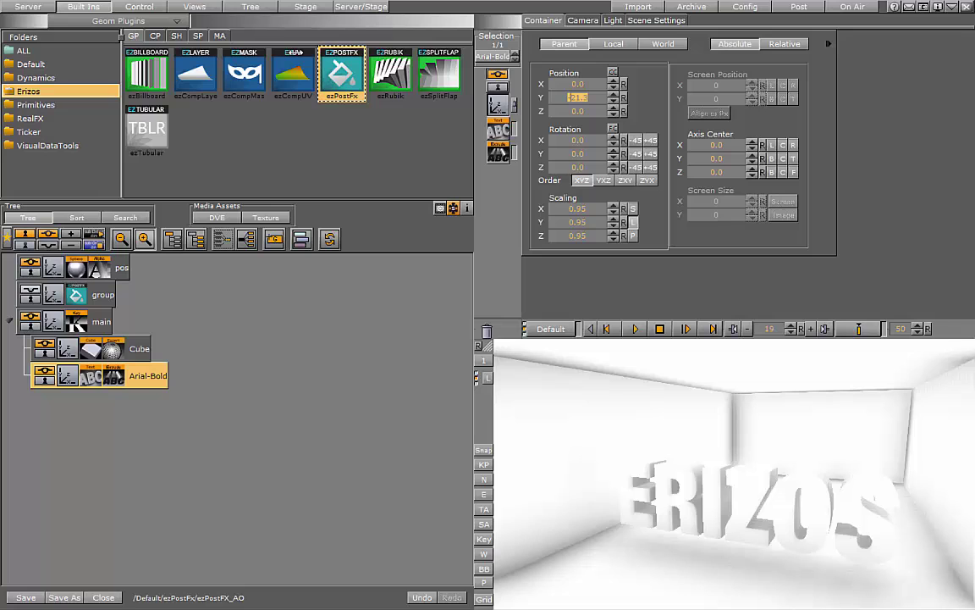
{"action": "left_click_drag", "start_coordinate": [577, 97], "coordinate": [567, 98]}
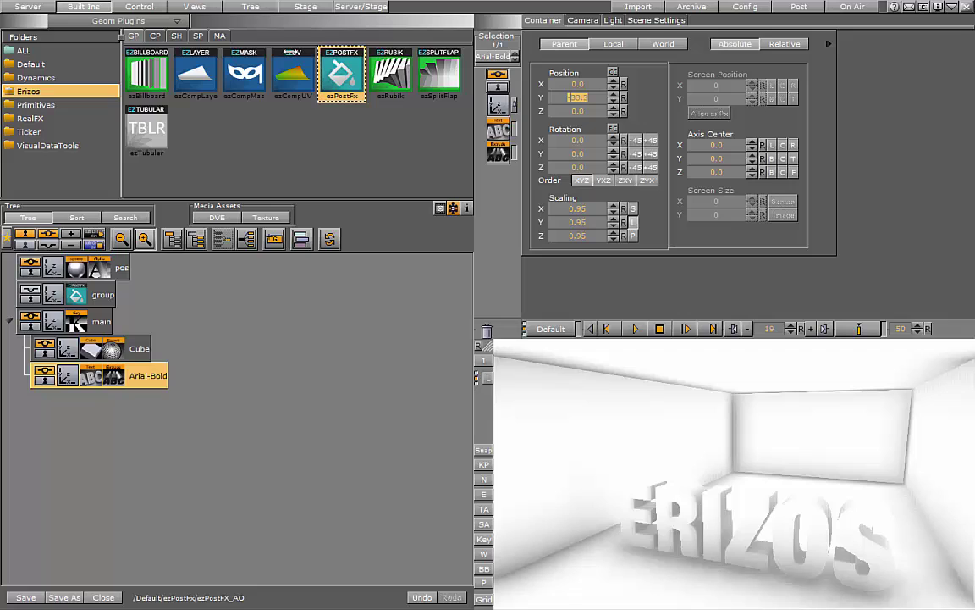
{"action": "key", "text": "Return"}
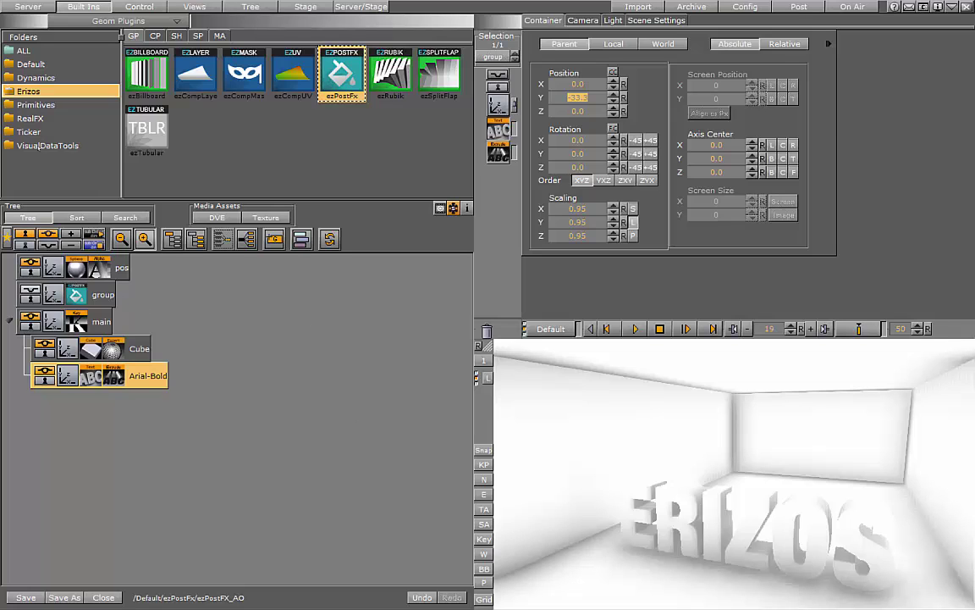
Step: Inspect the ezPostFx settings on the group container, and delete that container from the scene tree
{"action": "left_click", "coordinate": [77, 295]}
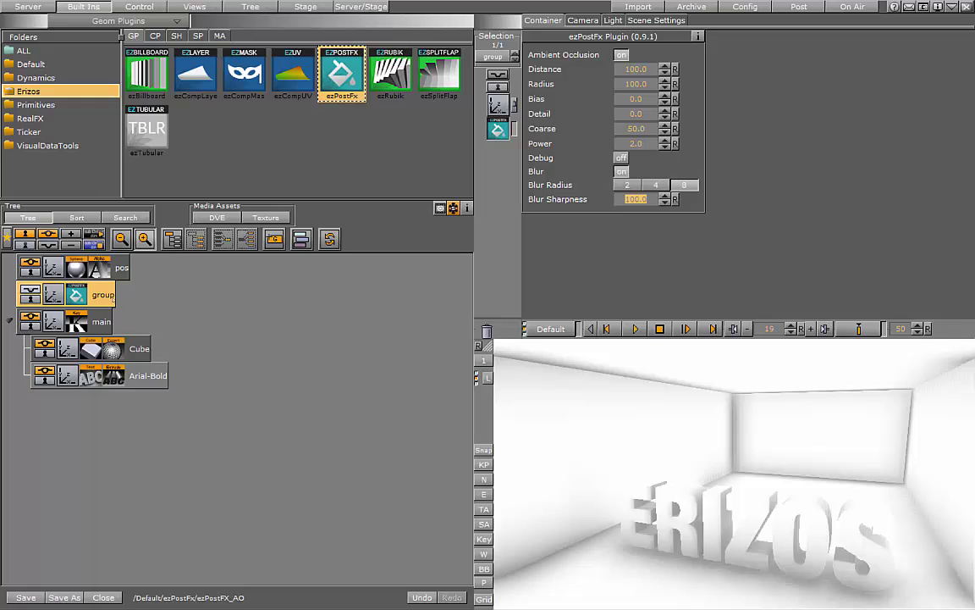
{"action": "left_click_drag", "start_coordinate": [103, 295], "coordinate": [487, 330]}
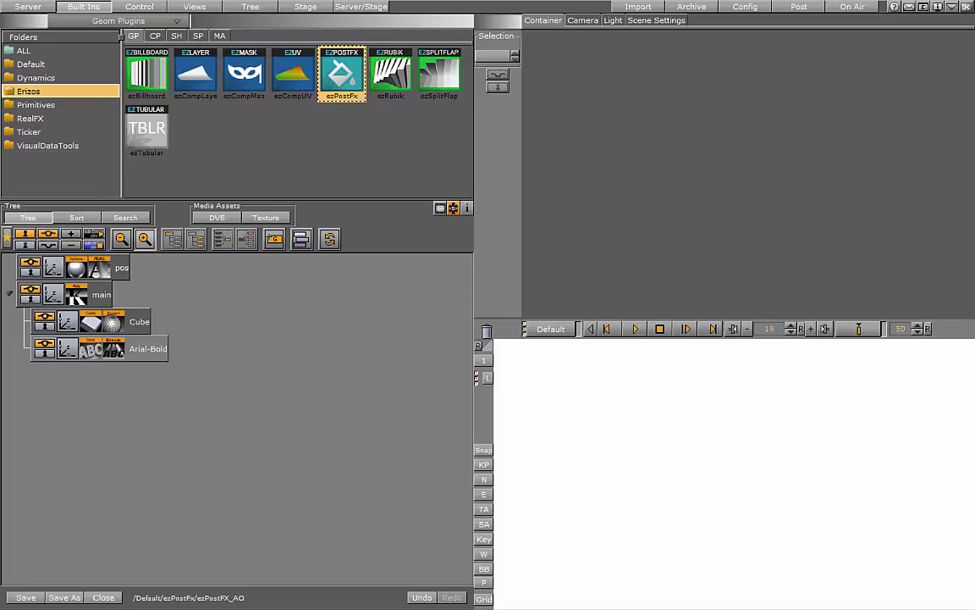
Step: Reset camera 1's X and Z positions to their defaults of 0 and 500
{"action": "left_click", "coordinate": [582, 20]}
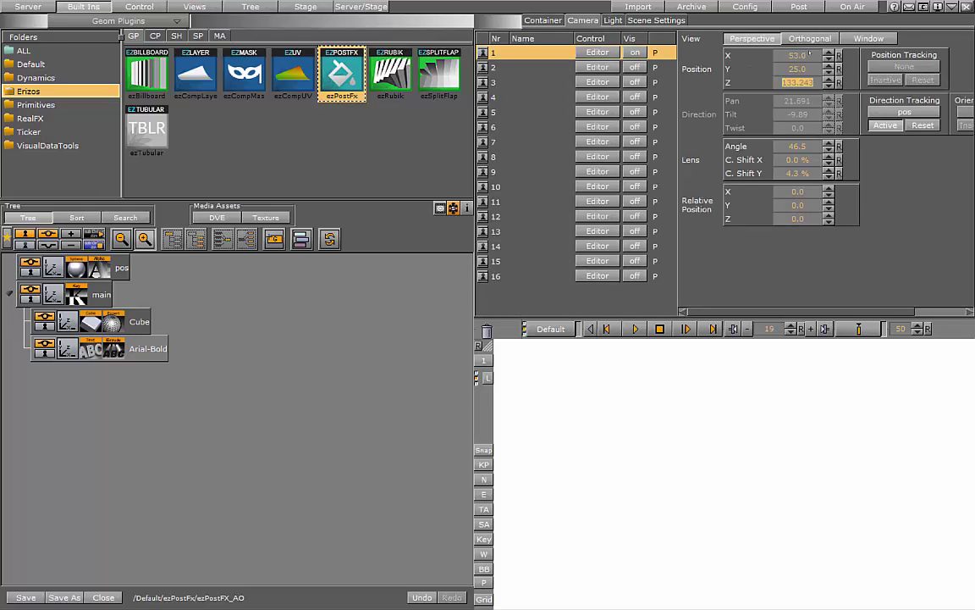
{"action": "left_click_drag", "start_coordinate": [791, 55], "coordinate": [826, 64]}
{"action": "left_click", "coordinate": [839, 56]}
{"action": "left_click", "coordinate": [839, 83]}
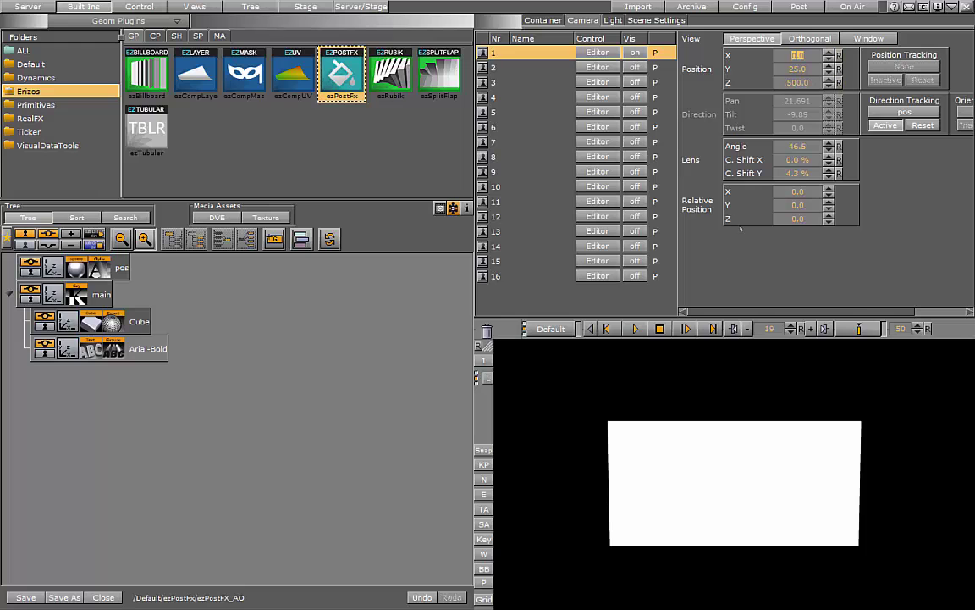
Step: Rotate the main container 14 degrees about X and enable the bounding box display
{"action": "left_click", "coordinate": [102, 295]}
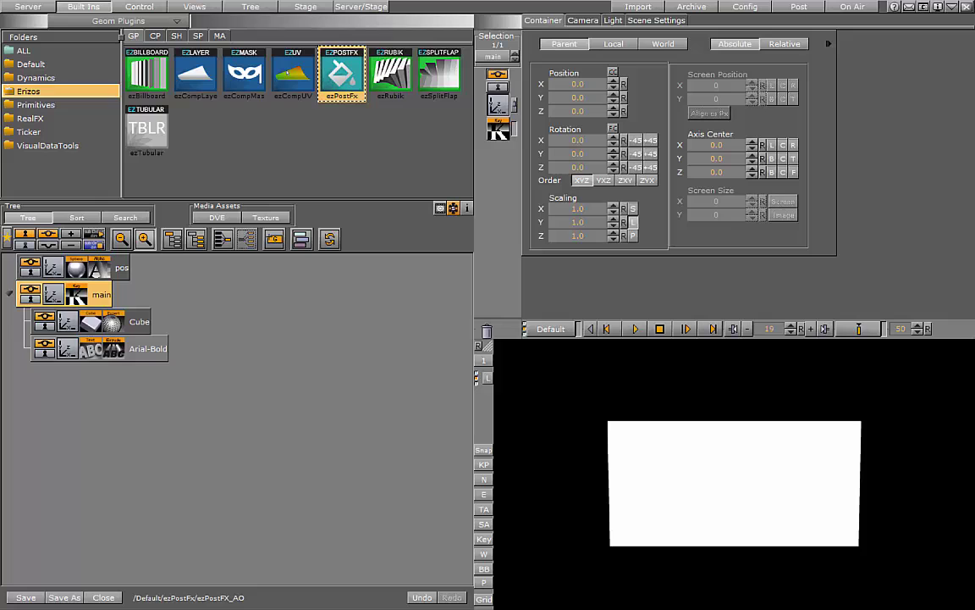
{"action": "left_click_drag", "start_coordinate": [575, 139], "coordinate": [520, 126]}
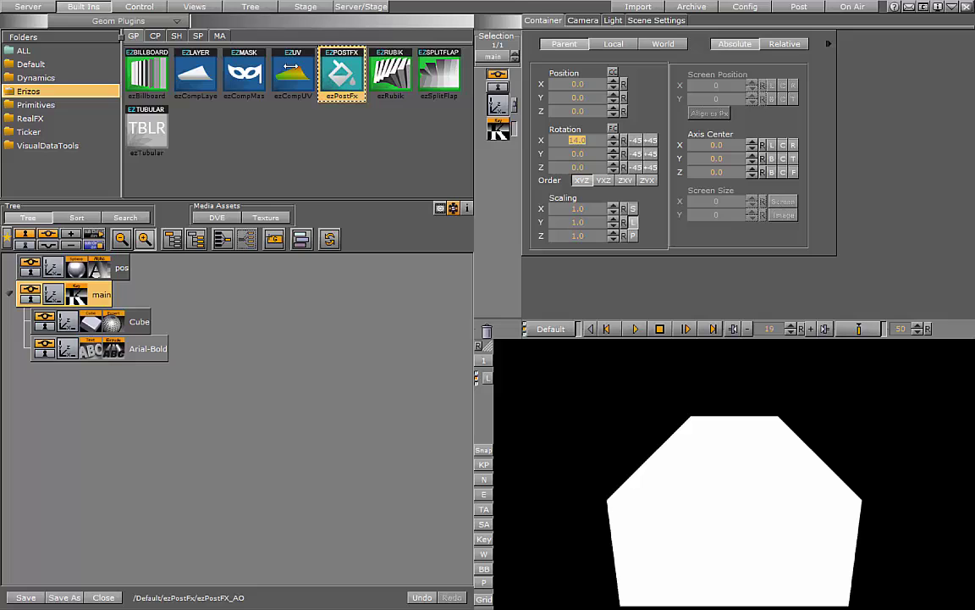
{"action": "left_click", "coordinate": [484, 568]}
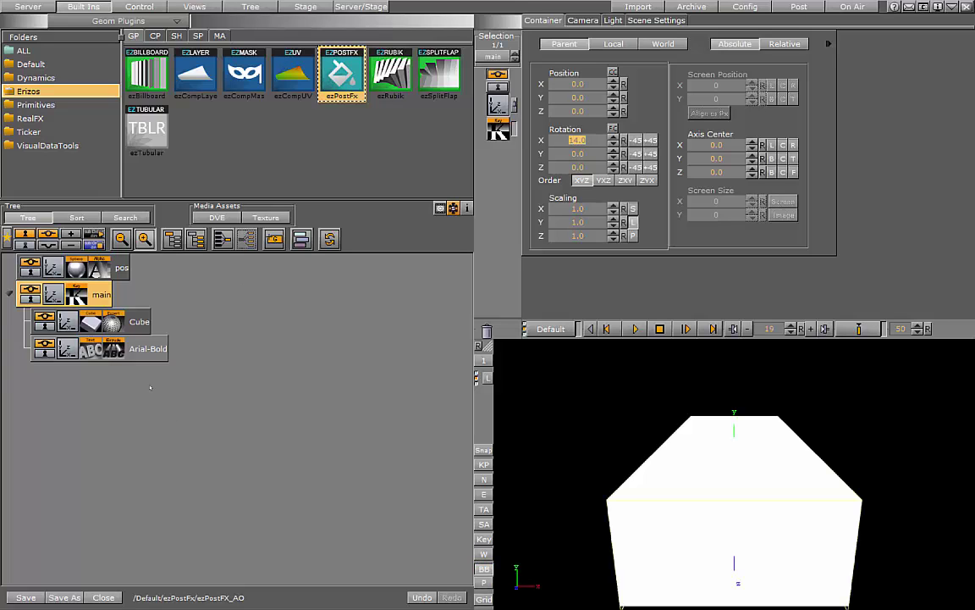
Step: Set the main container's X rotation to 0
{"action": "left_click", "coordinate": [149, 349]}
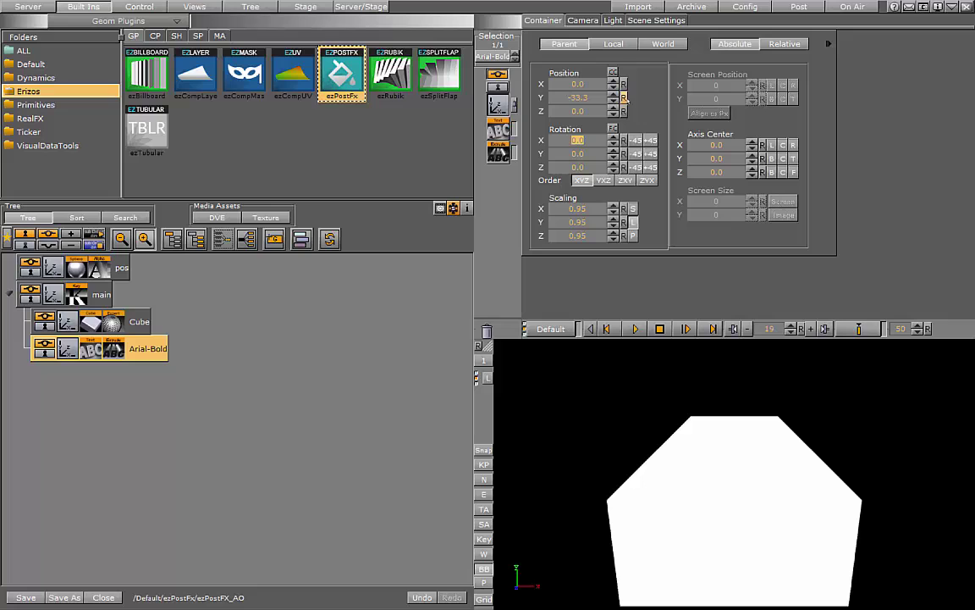
{"action": "left_click", "coordinate": [576, 140]}
{"action": "left_click", "coordinate": [56, 292]}
{"action": "type", "text": "0"}
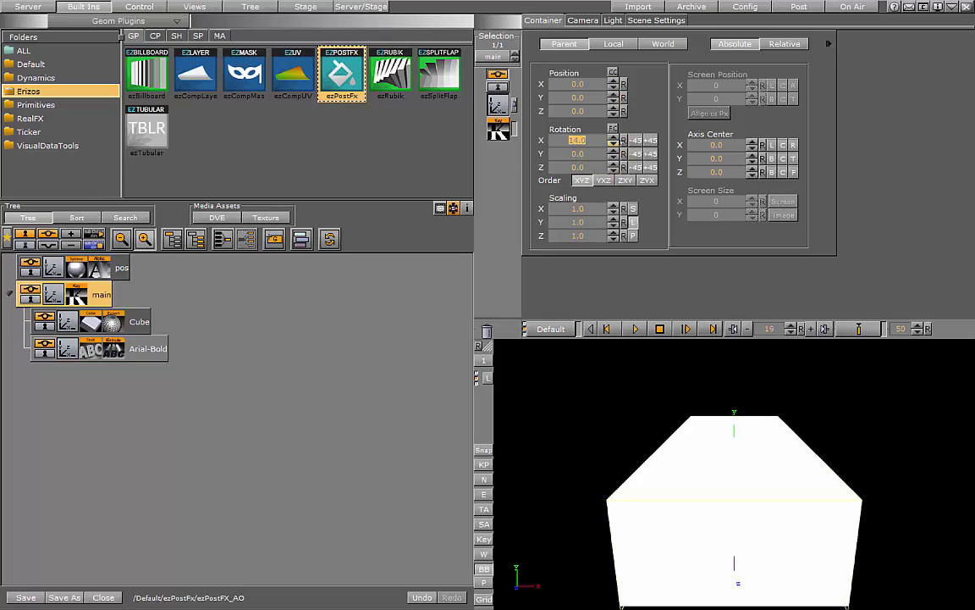
{"action": "key", "text": "Return"}
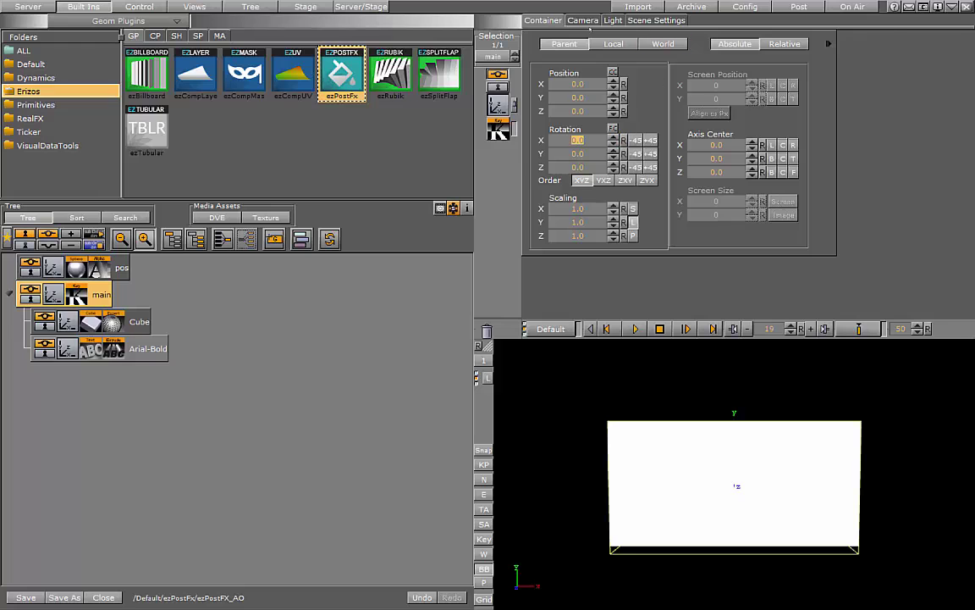
Step: Set camera 1's position to X 17 and Z 160
{"action": "left_click", "coordinate": [583, 20]}
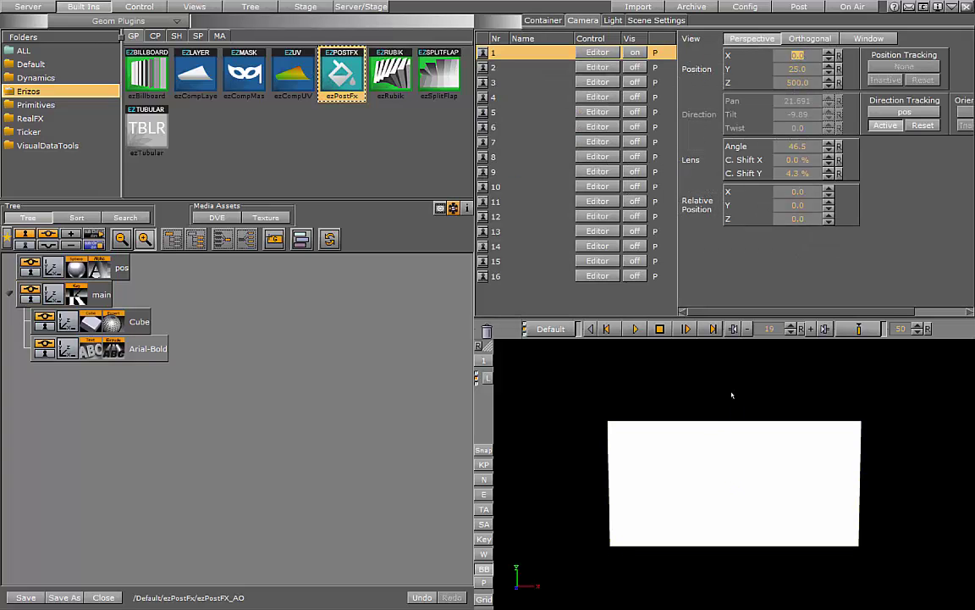
{"action": "left_click_drag", "start_coordinate": [782, 55], "coordinate": [597, 97]}
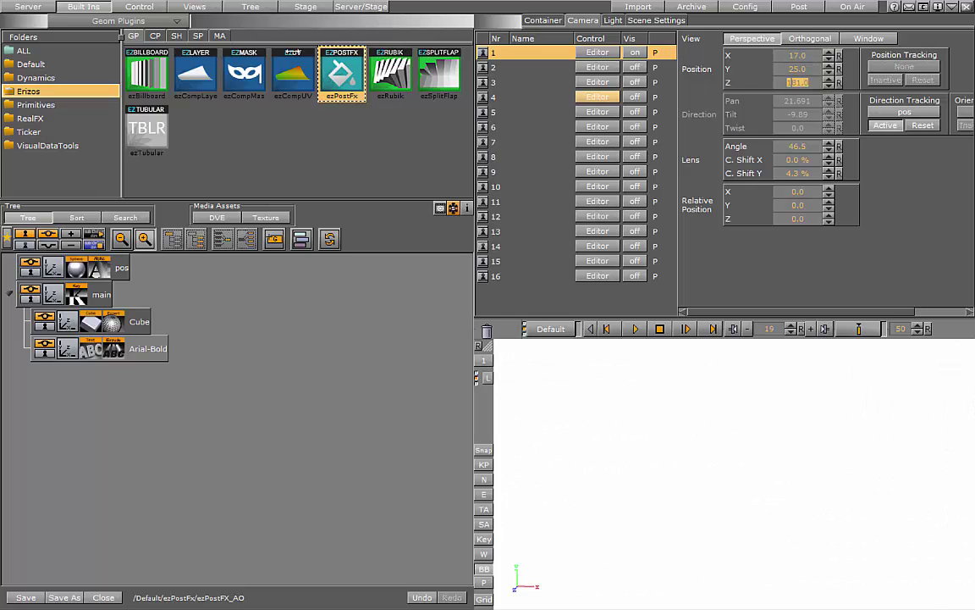
{"action": "left_click_drag", "start_coordinate": [293, 51], "coordinate": [393, 43]}
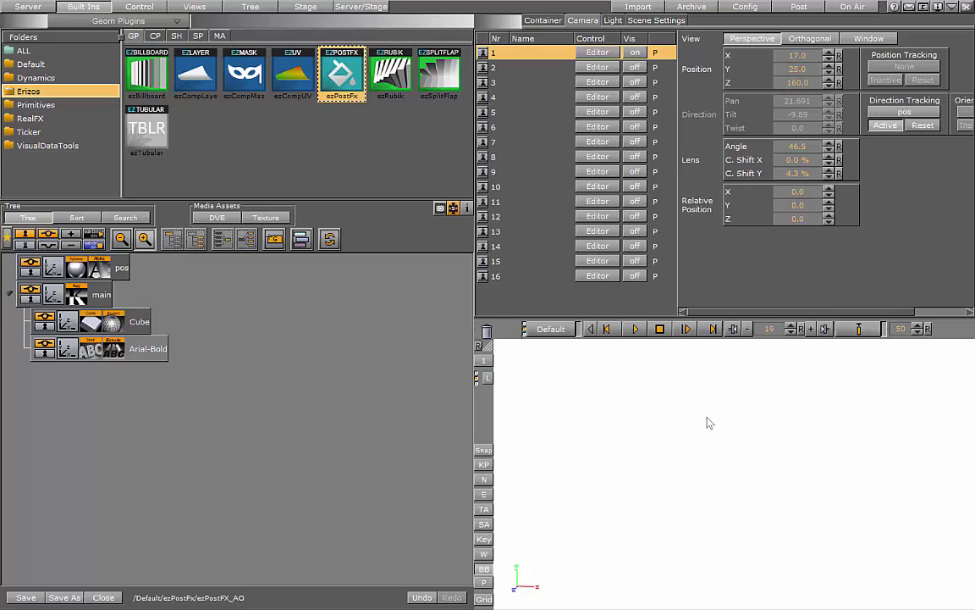
Step: Temporarily add a material to the Arial-Bold text container and remove it again
{"action": "left_click", "coordinate": [159, 354]}
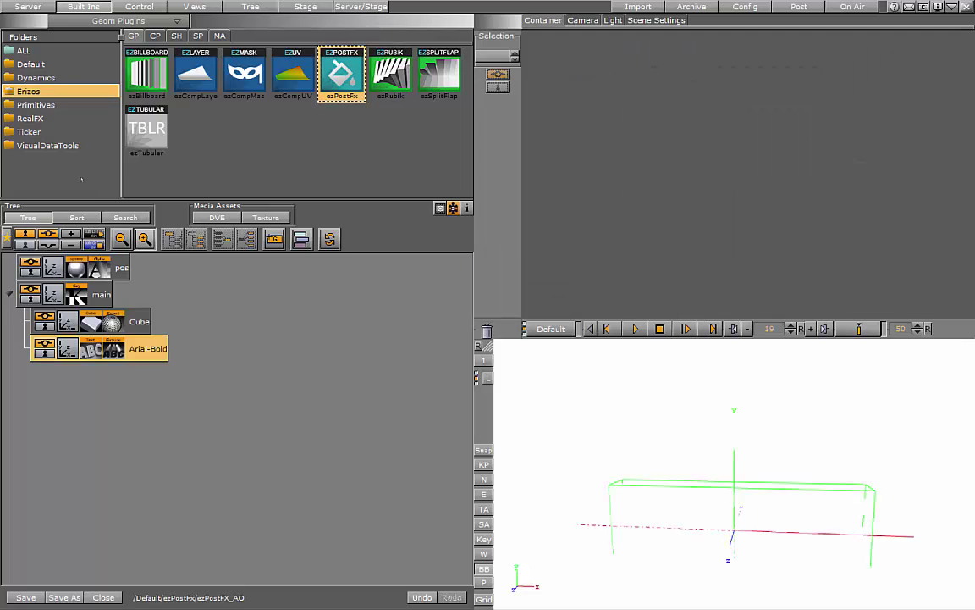
{"action": "right_click", "coordinate": [162, 356]}
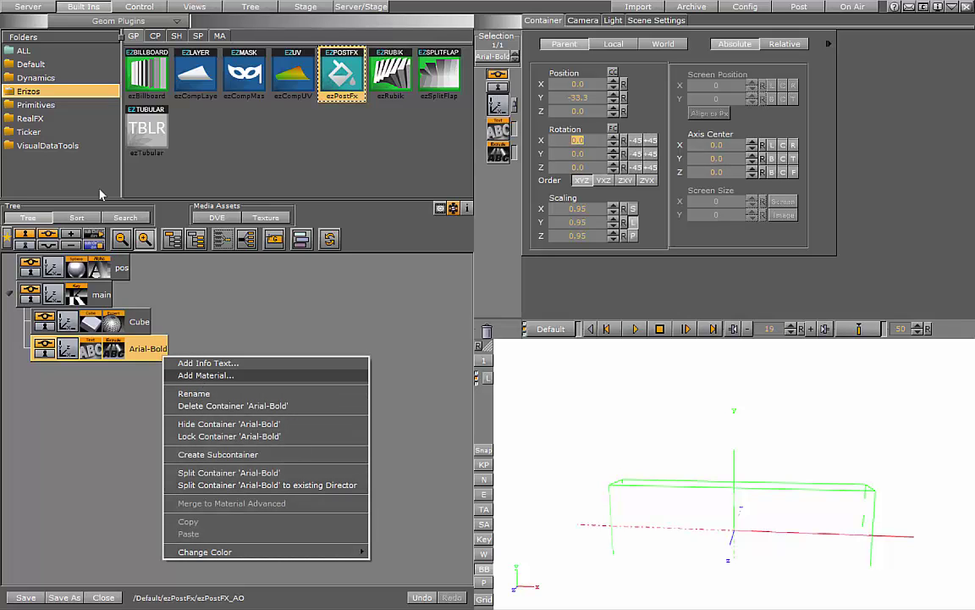
{"action": "left_click", "coordinate": [179, 376]}
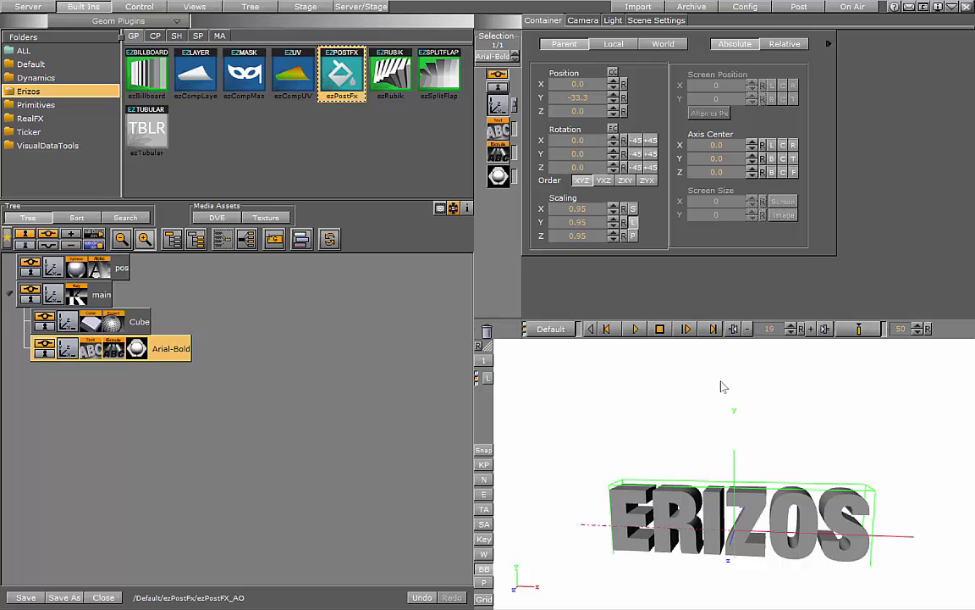
{"action": "left_click", "coordinate": [556, 422]}
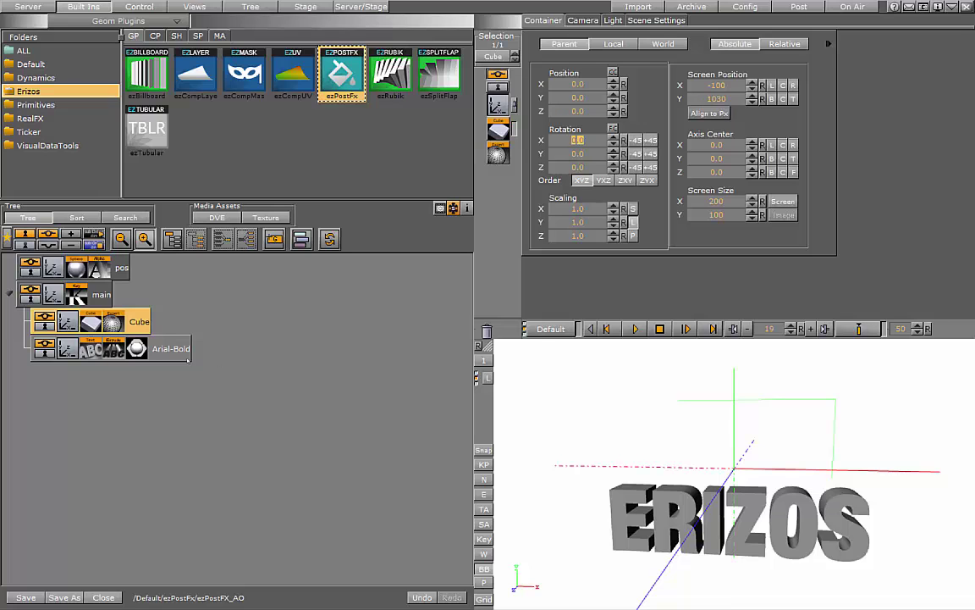
{"action": "left_click_drag", "start_coordinate": [137, 348], "coordinate": [487, 331]}
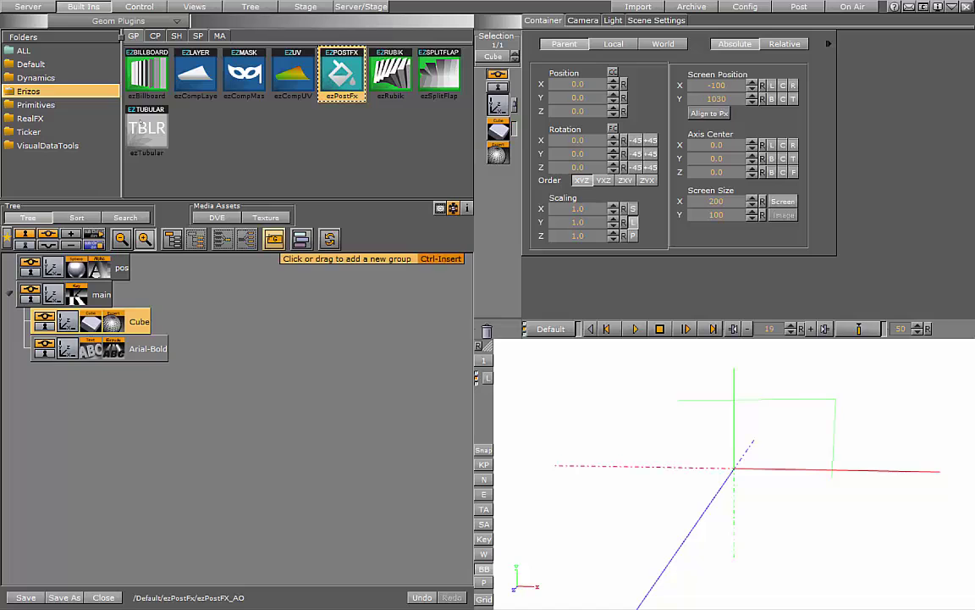
Step: Add a new group container between pos and main in the scene tree
{"action": "left_click", "coordinate": [246, 237]}
{"action": "left_click_drag", "start_coordinate": [93, 323], "coordinate": [36, 277]}
{"action": "left_click", "coordinate": [50, 293]}
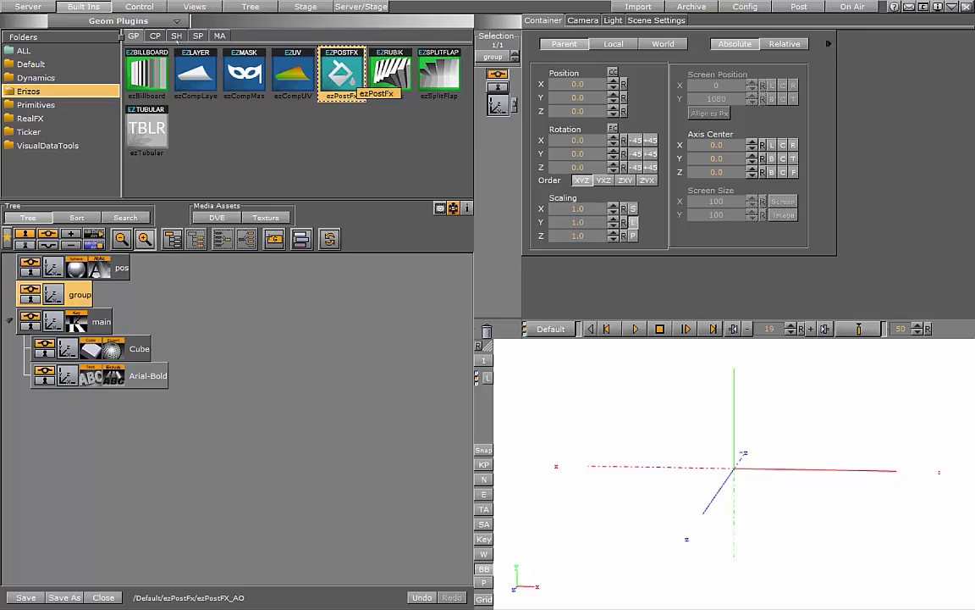
Step: Apply the ezPostFx plugin to the new group container and turn on Ambient Occlusion
{"action": "left_click_drag", "start_coordinate": [341, 75], "coordinate": [76, 294]}
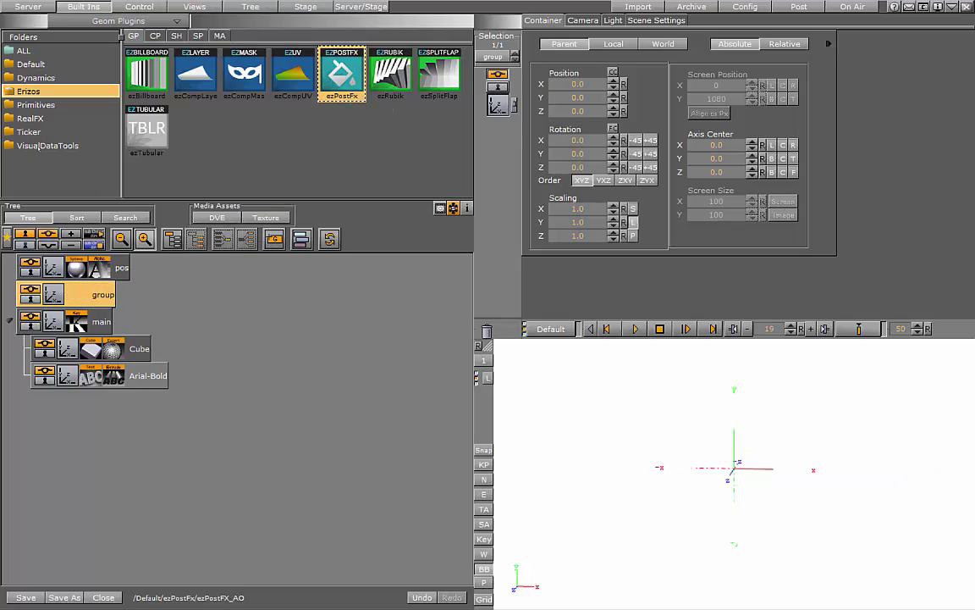
{"action": "left_click", "coordinate": [499, 130]}
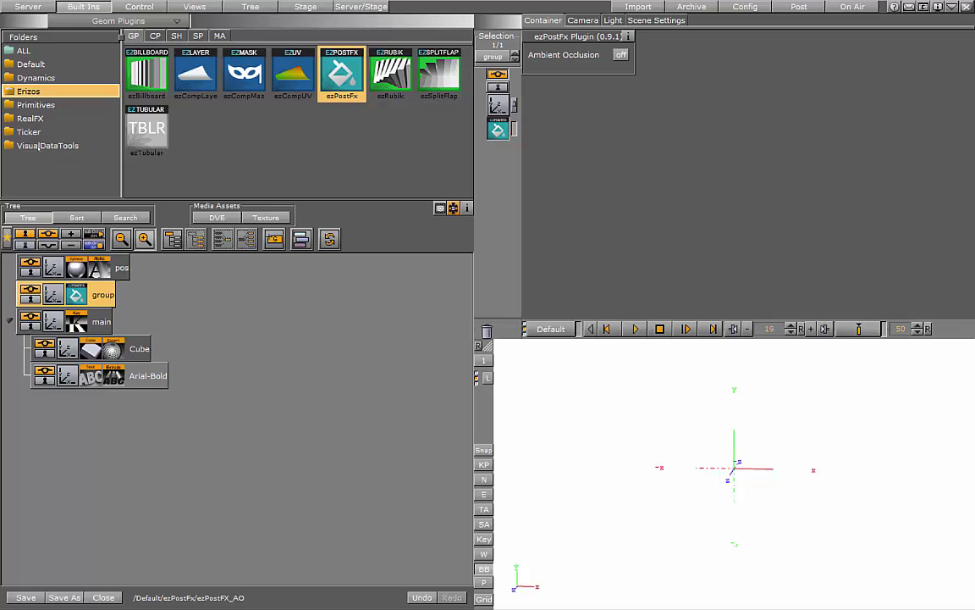
{"action": "left_click", "coordinate": [621, 55]}
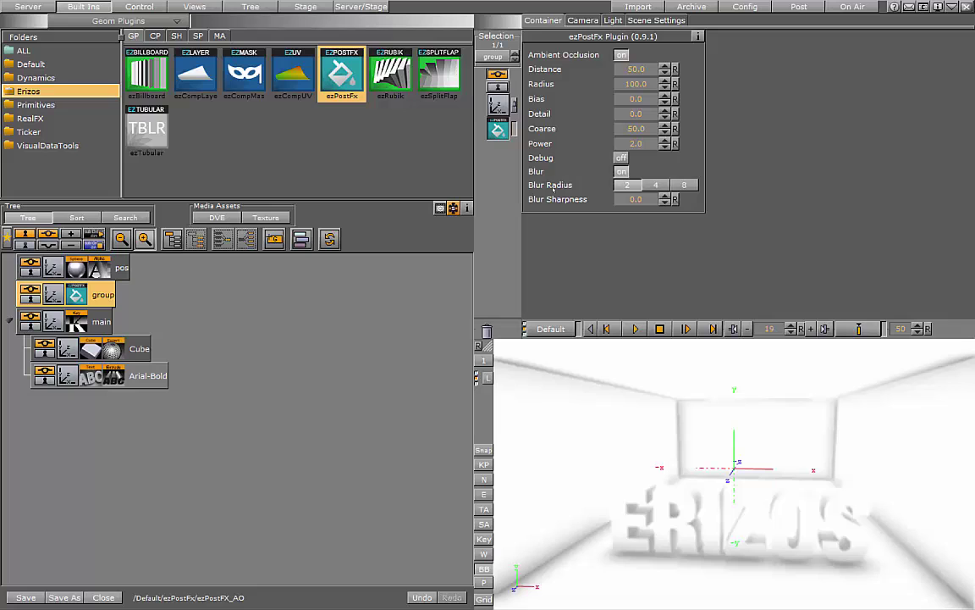
Step: Set the ezPostFx Blur Radius to 8 and Blur Sharpness to 100
{"action": "left_click", "coordinate": [684, 185]}
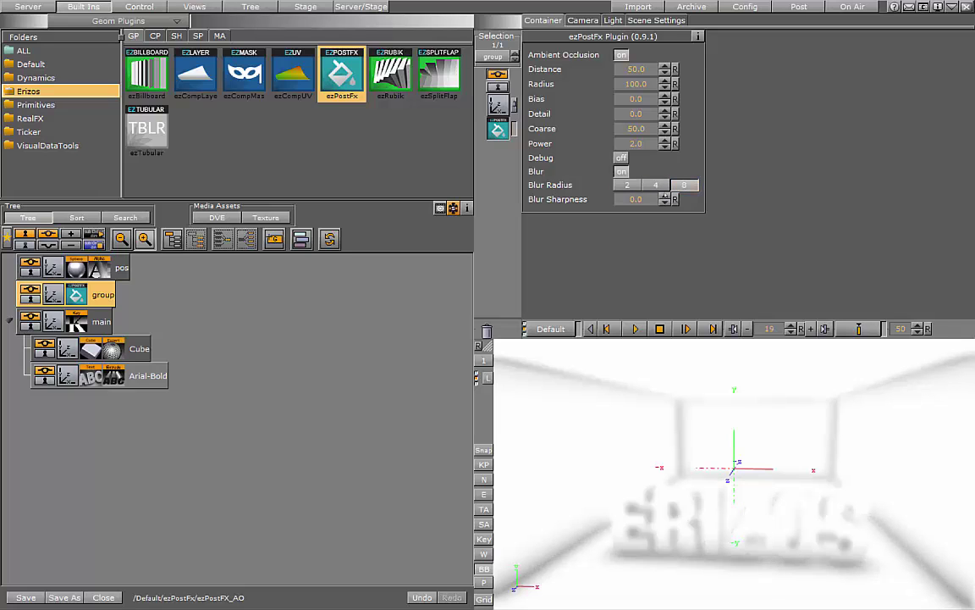
{"action": "left_click_drag", "start_coordinate": [641, 201], "coordinate": [765, 201]}
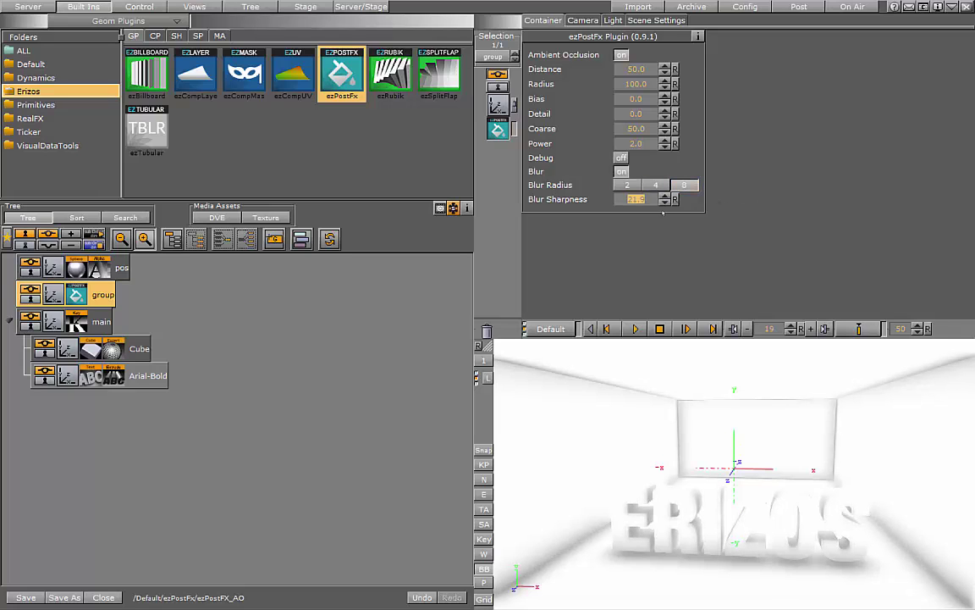
{"action": "type", "text": "100"}
{"action": "key", "text": "Return"}
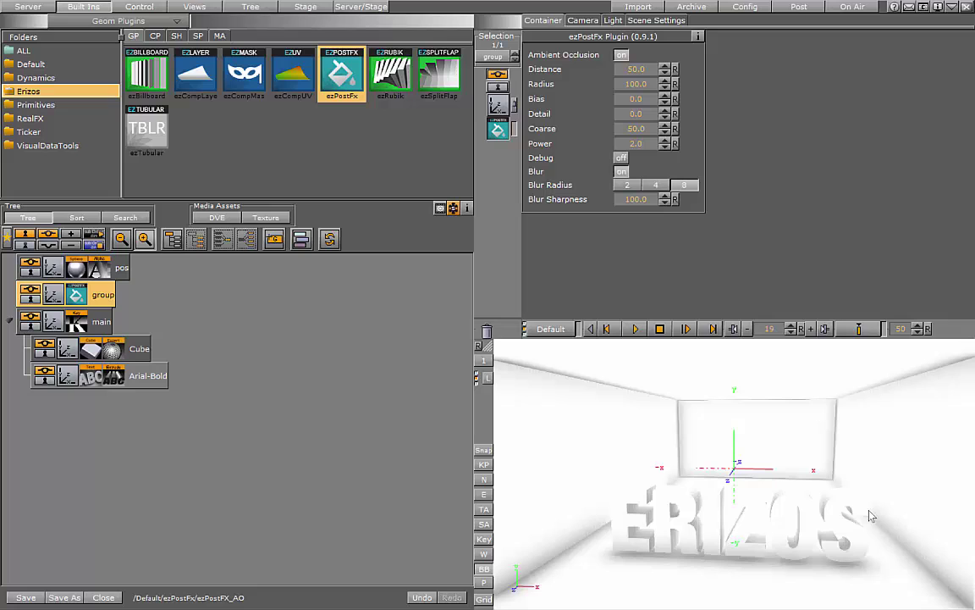
Step: Try other ambient occlusion Distance values, set Distance to 50, and raise Radius to 142
{"action": "left_click", "coordinate": [635, 199]}
{"action": "mouse_move", "coordinate": [514, 72]}
{"action": "left_mouse_down"}
{"action": "mouse_move", "coordinate": [878, 91]}
{"action": "mouse_move", "coordinate": [650, 66]}
{"action": "mouse_move", "coordinate": [875, 71]}
{"action": "mouse_move", "coordinate": [424, 52]}
{"action": "mouse_move", "coordinate": [591, 67]}
{"action": "mouse_move", "coordinate": [315, 35]}
{"action": "left_mouse_up"}
{"action": "type", "text": "50"}
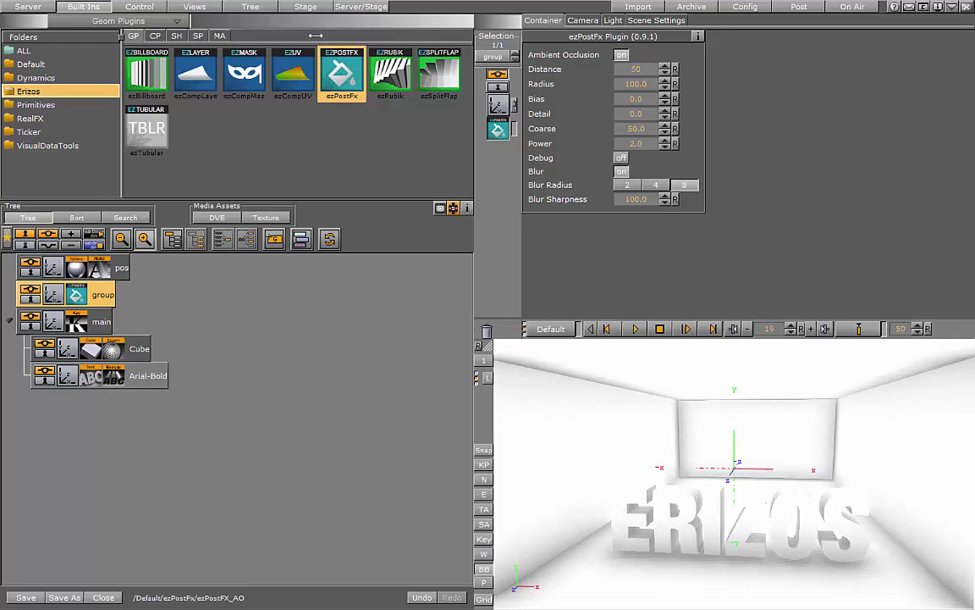
{"action": "key", "text": "Return"}
{"action": "mouse_move", "coordinate": [630, 84]}
{"action": "left_mouse_down"}
{"action": "mouse_move", "coordinate": [789, 90]}
{"action": "mouse_move", "coordinate": [933, 112]}
{"action": "mouse_move", "coordinate": [612, 88]}
{"action": "mouse_move", "coordinate": [821, 105]}
{"action": "left_mouse_up"}
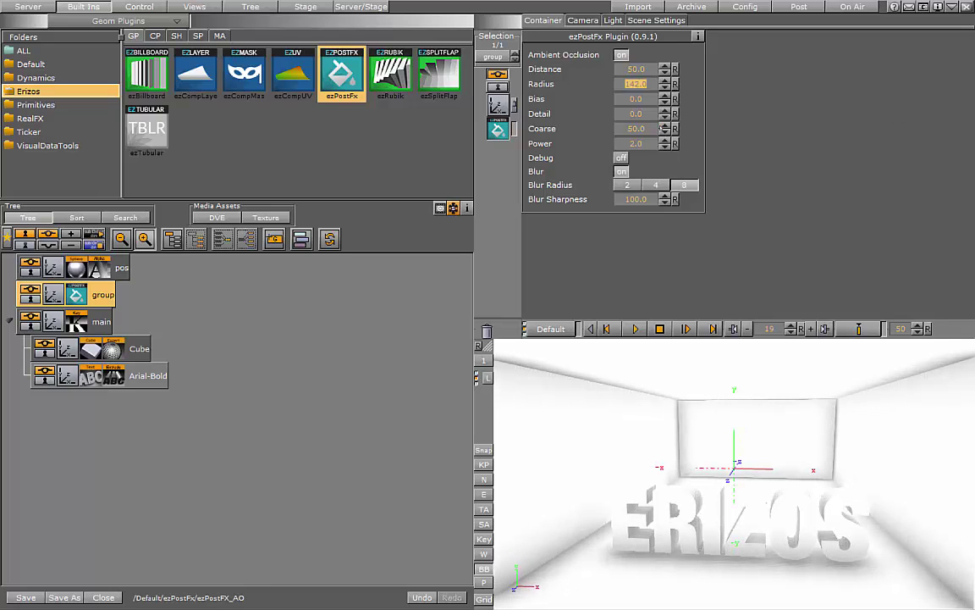
Step: Test the ambient occlusion Bias, leaving it at 0, and raise Detail to about 76.4
{"action": "left_click_drag", "start_coordinate": [631, 97], "coordinate": [138, 23]}
{"action": "left_click_drag", "start_coordinate": [635, 113], "coordinate": [717, 118]}
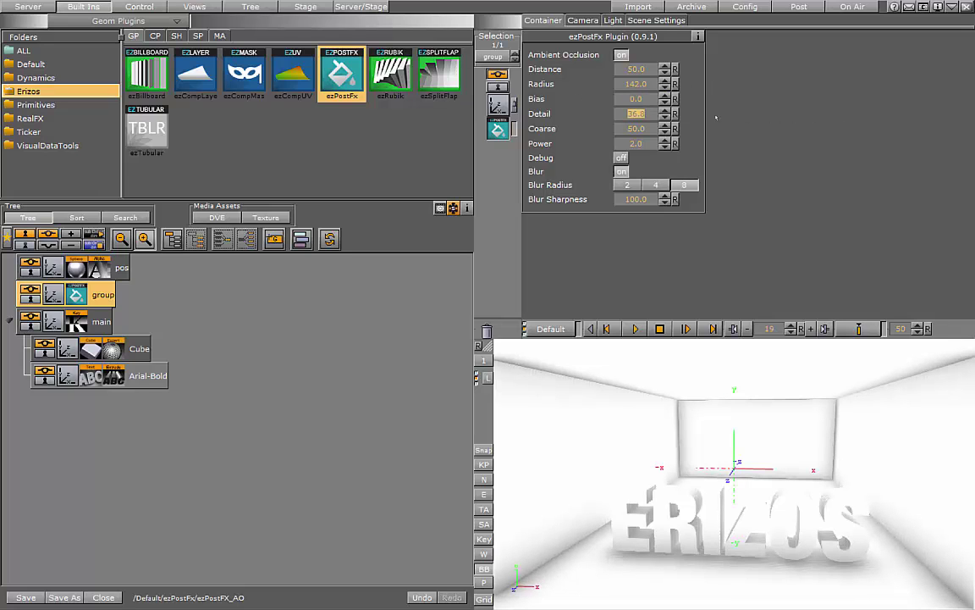
{"action": "left_click_drag", "start_coordinate": [633, 114], "coordinate": [970, 93]}
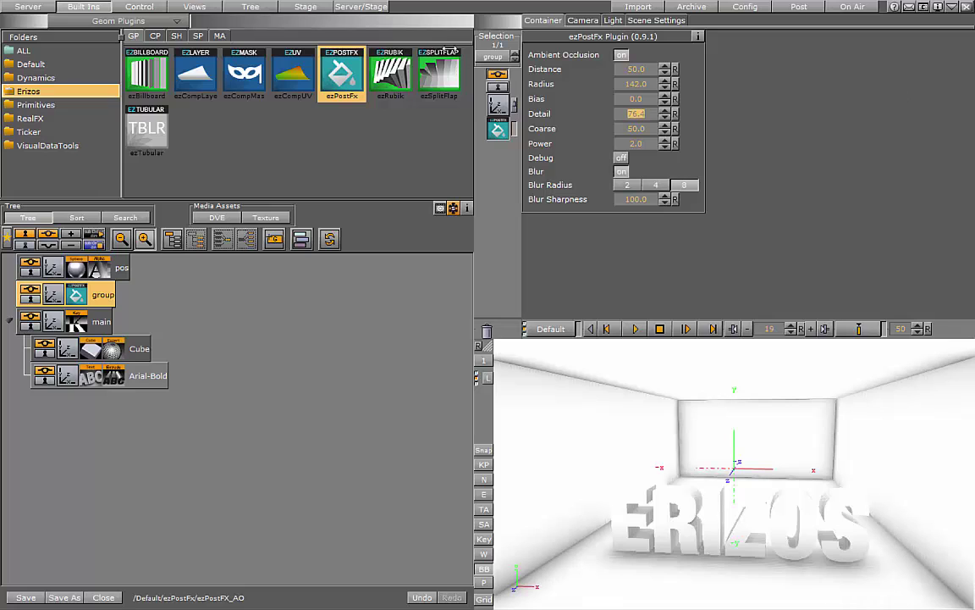
Step: Set the ezPostFx ambient occlusion Detail to 50
{"action": "left_click", "coordinate": [631, 115]}
{"action": "type", "text": "50"}
{"action": "key", "text": "Return"}
Step: Try ambient occlusion Coarse values between about 36 and 112, set Coarse back to 50, and lower Power to 1.0
{"action": "mouse_move", "coordinate": [627, 131]}
{"action": "left_mouse_down"}
{"action": "mouse_move", "coordinate": [836, 141]}
{"action": "mouse_move", "coordinate": [723, 133]}
{"action": "left_mouse_up"}
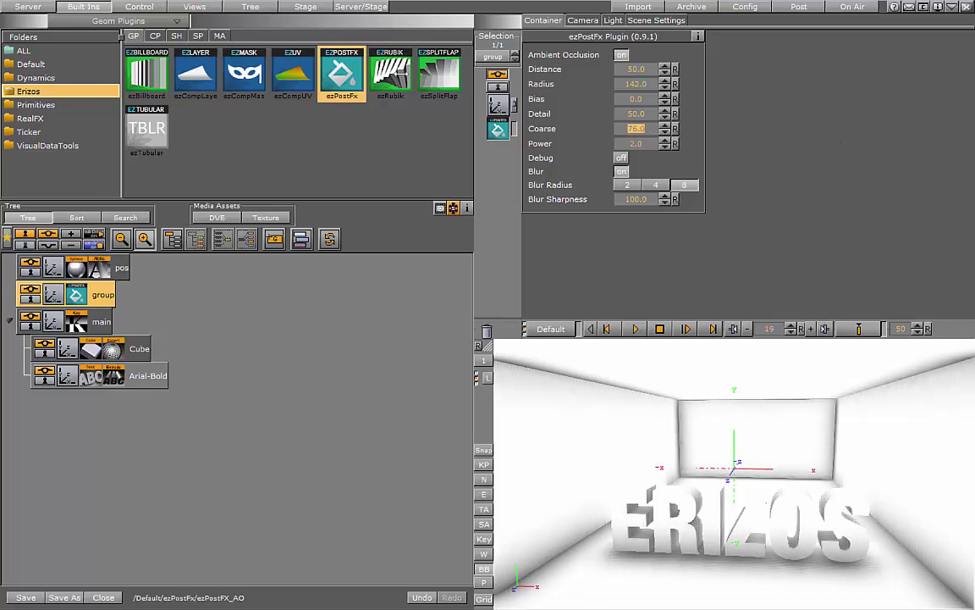
{"action": "mouse_move", "coordinate": [639, 129]}
{"action": "left_mouse_down"}
{"action": "mouse_move", "coordinate": [775, 137]}
{"action": "mouse_move", "coordinate": [727, 141]}
{"action": "mouse_move", "coordinate": [750, 146]}
{"action": "mouse_move", "coordinate": [778, 136]}
{"action": "mouse_move", "coordinate": [432, 75]}
{"action": "left_mouse_up"}
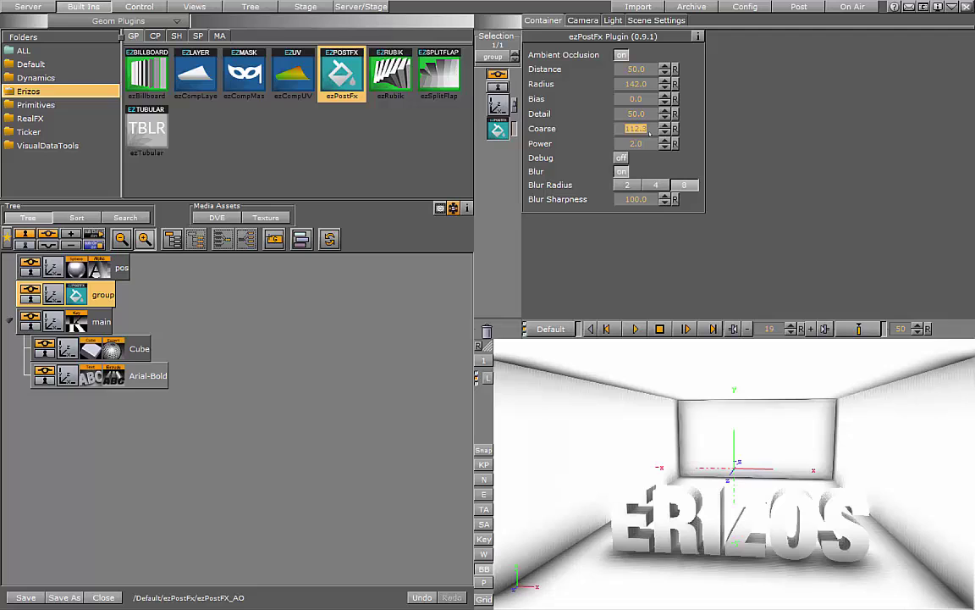
{"action": "left_click_drag", "start_coordinate": [655, 128], "coordinate": [413, 141]}
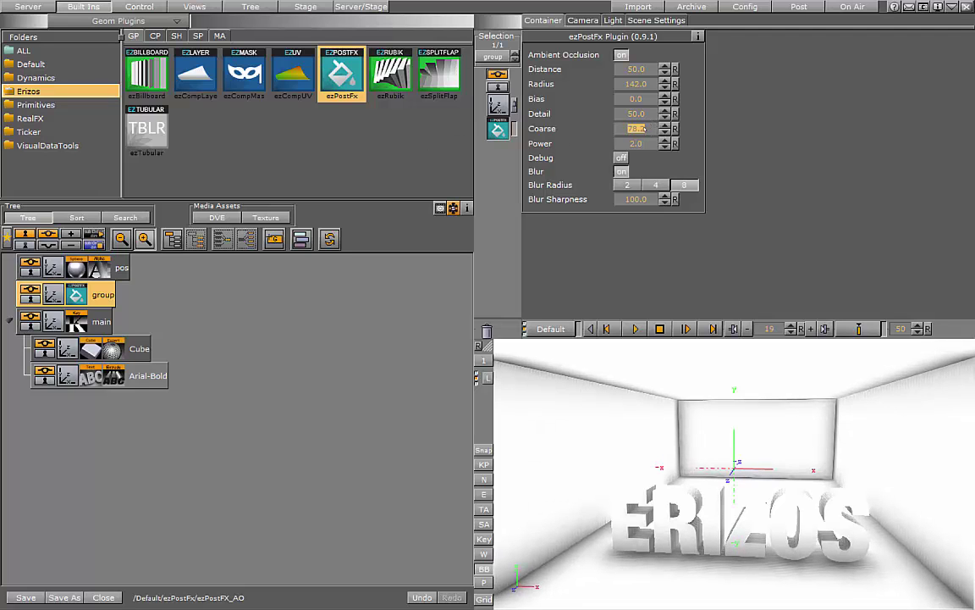
{"action": "left_click_drag", "start_coordinate": [644, 128], "coordinate": [508, 116]}
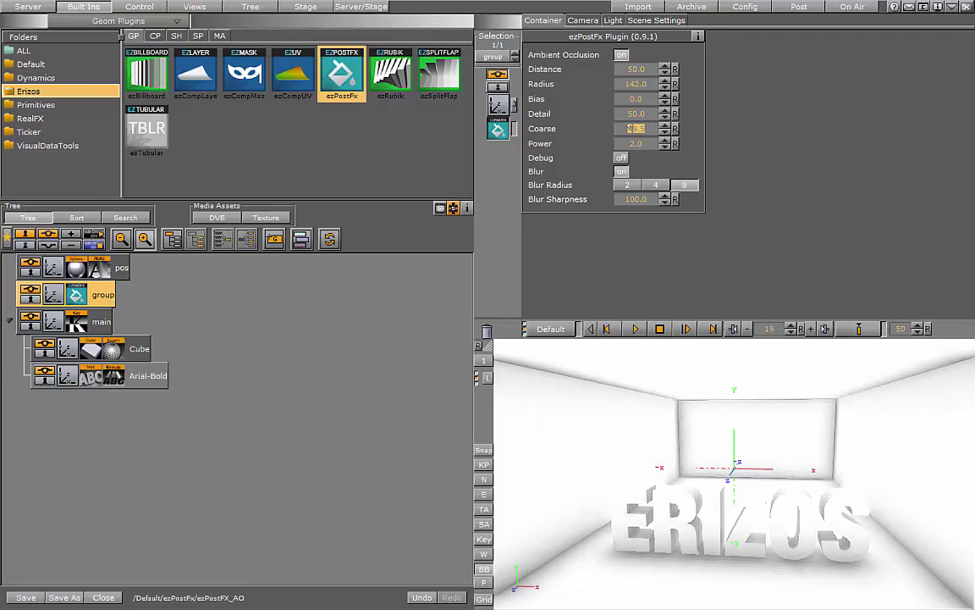
{"action": "left_click_drag", "start_coordinate": [630, 129], "coordinate": [546, 130]}
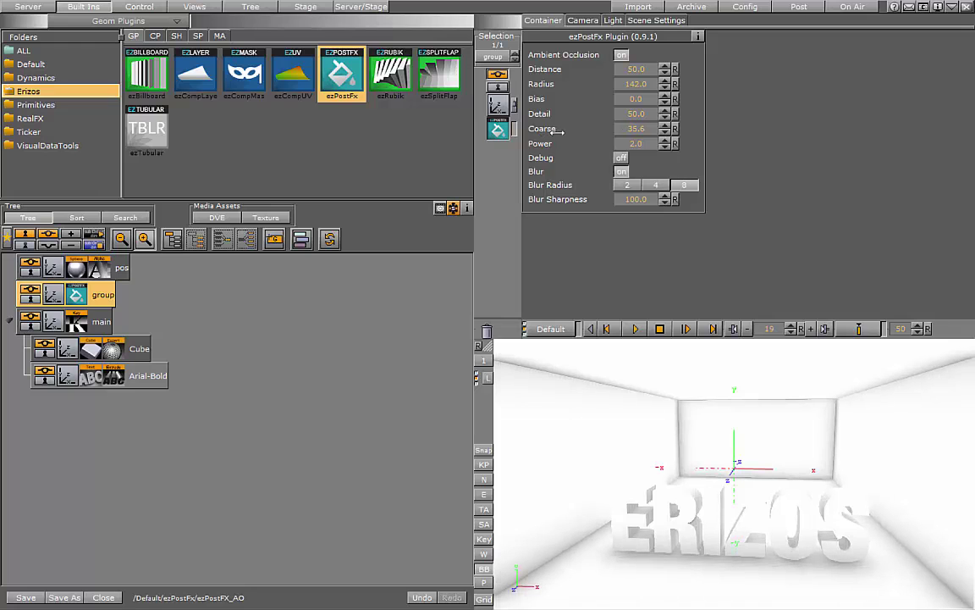
{"action": "left_click", "coordinate": [634, 130]}
{"action": "type", "text": "50"}
{"action": "key", "text": "Return"}
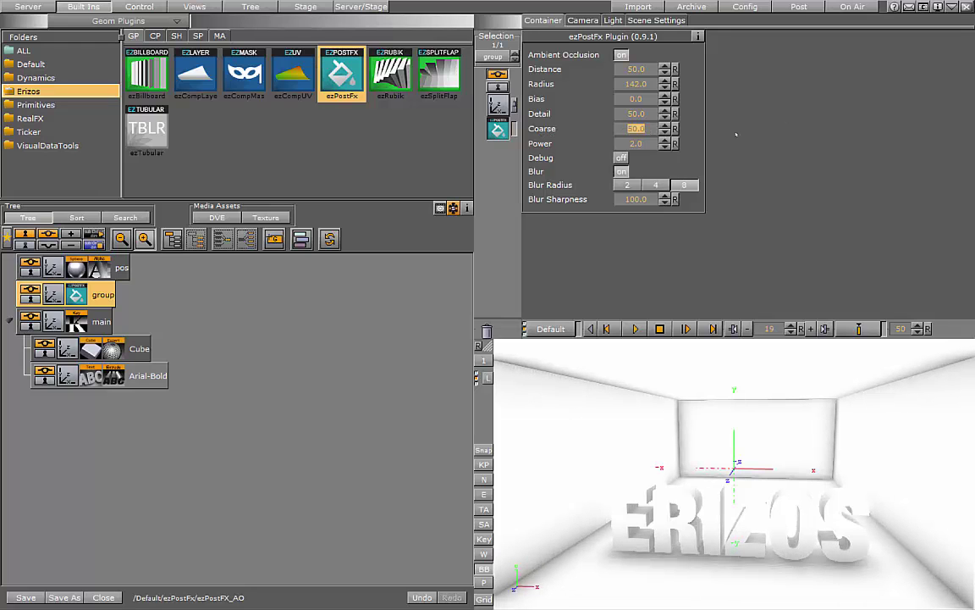
{"action": "mouse_move", "coordinate": [636, 144]}
{"action": "left_mouse_down"}
{"action": "mouse_move", "coordinate": [727, 148]}
{"action": "mouse_move", "coordinate": [683, 156]}
{"action": "mouse_move", "coordinate": [740, 158]}
{"action": "mouse_move", "coordinate": [701, 159]}
{"action": "mouse_move", "coordinate": [309, 70]}
{"action": "mouse_move", "coordinate": [343, 79]}
{"action": "left_mouse_up"}
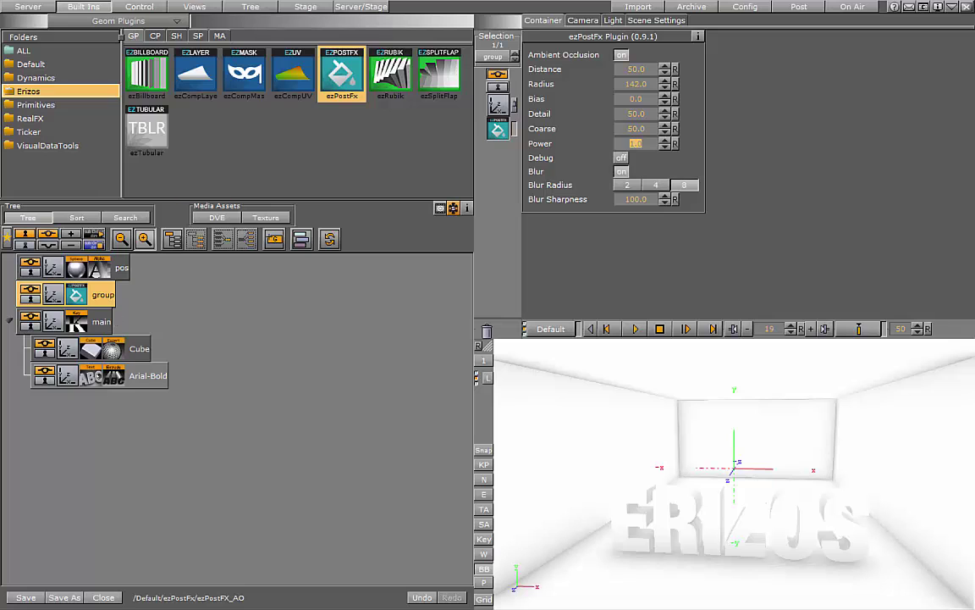
Step: Add a Sphere geometry inside the main container after the Arial-Bold text and scale it uniformly to 0.37
{"action": "left_click", "coordinate": [61, 64]}
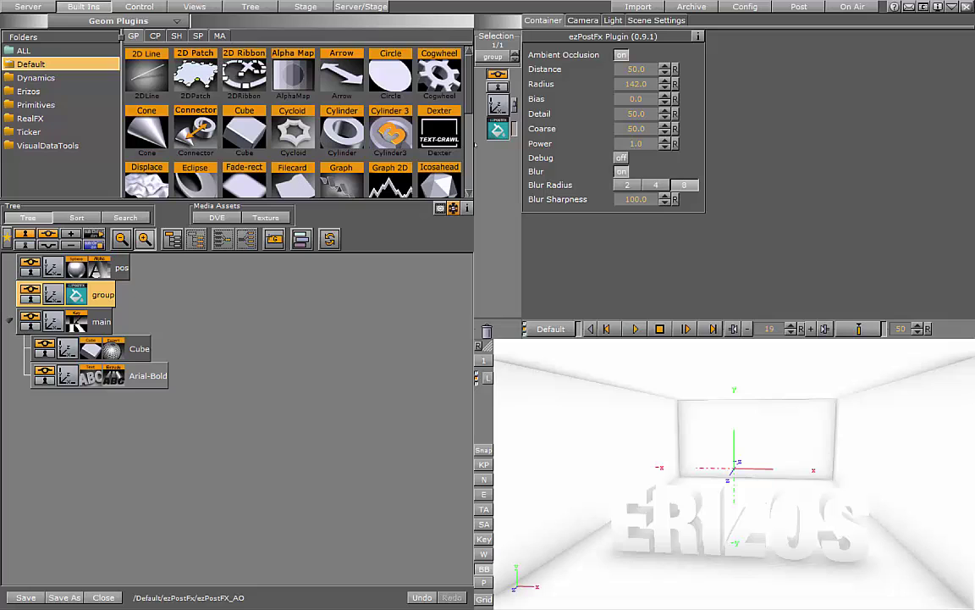
{"action": "scroll", "coordinate": [454, 159], "scroll_direction": "down", "scroll_amount": 3}
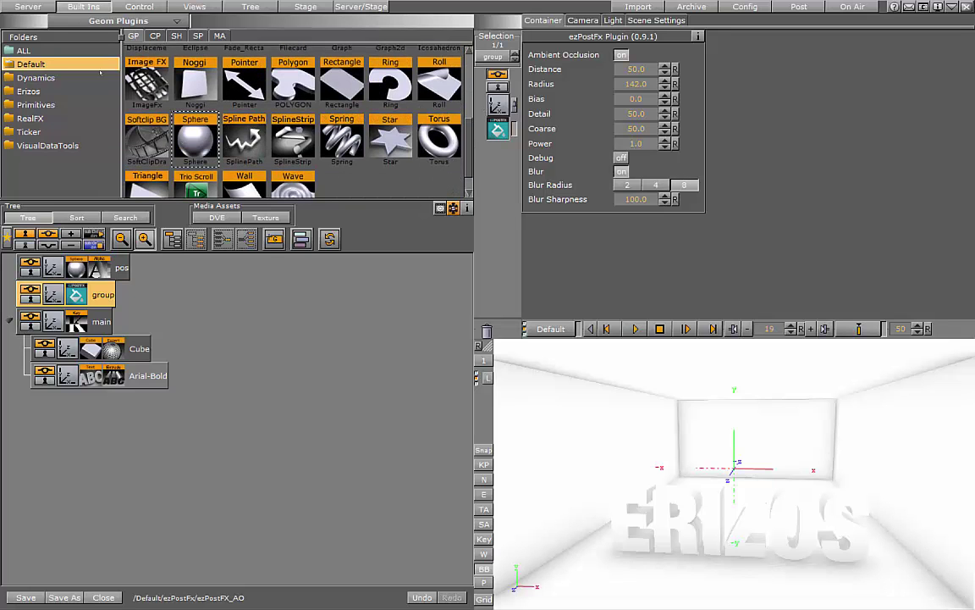
{"action": "left_click_drag", "start_coordinate": [194, 138], "coordinate": [152, 385]}
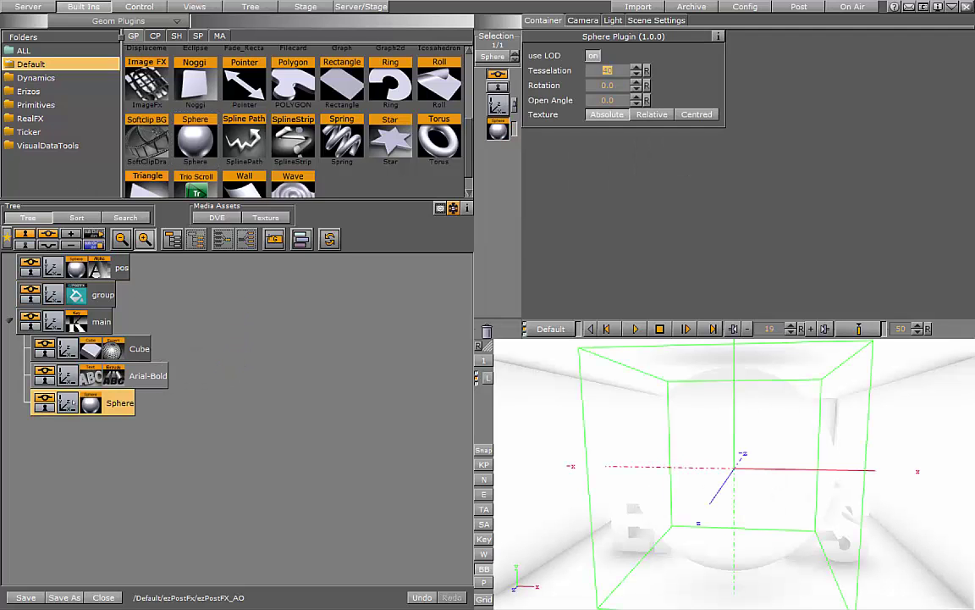
{"action": "left_click", "coordinate": [70, 403]}
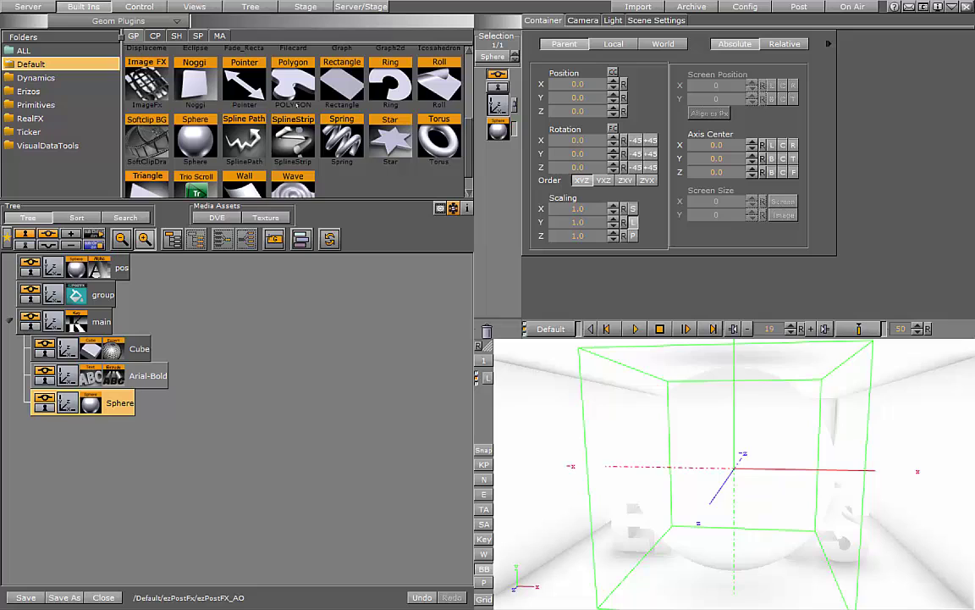
{"action": "left_click_drag", "start_coordinate": [578, 208], "coordinate": [522, 211]}
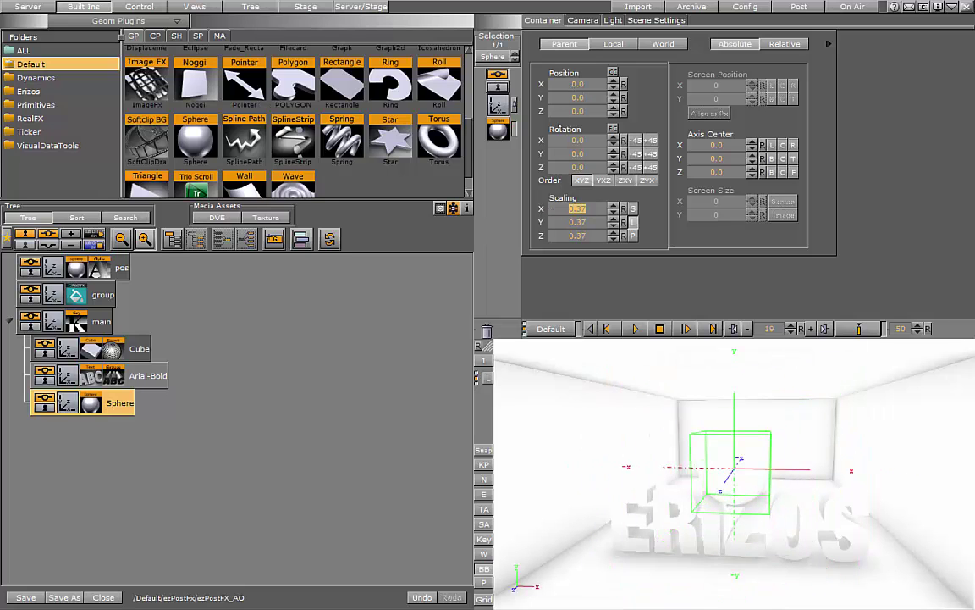
Step: Hide the bounding box display and move the sphere in front of the text, to position Y -45 and Z 38
{"action": "left_click_drag", "start_coordinate": [557, 112], "coordinate": [547, 141]}
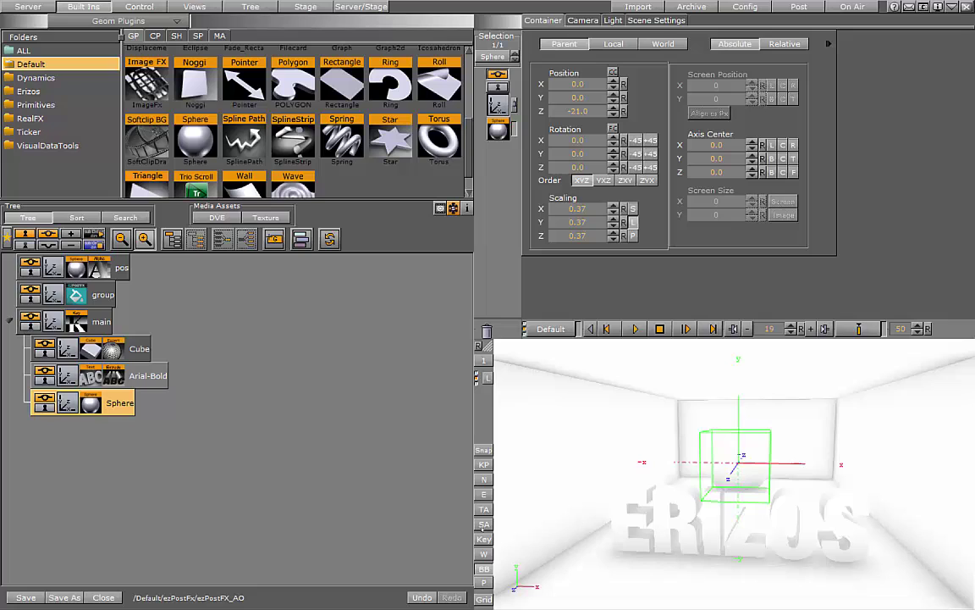
{"action": "left_click", "coordinate": [483, 568]}
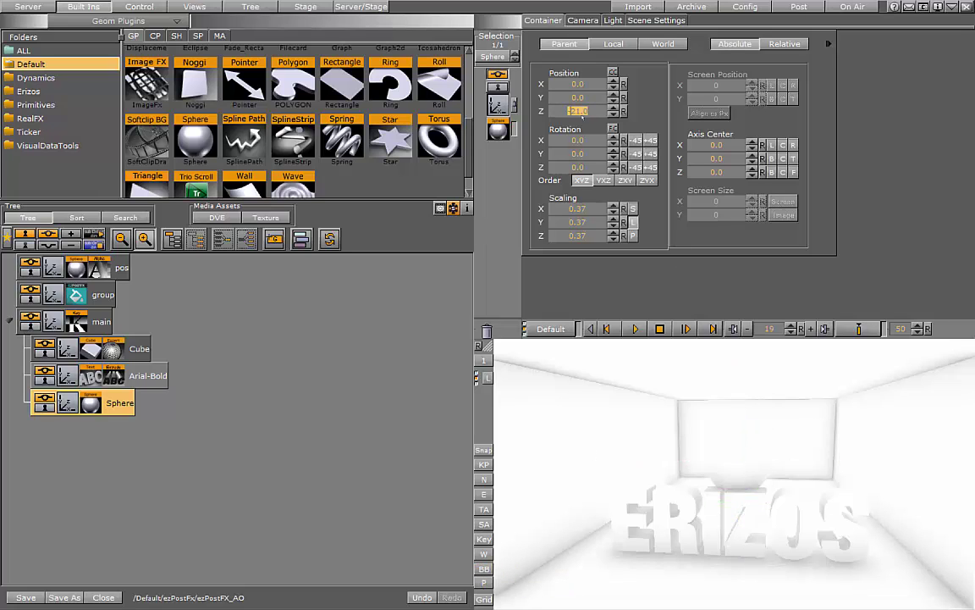
{"action": "left_click_drag", "start_coordinate": [580, 111], "coordinate": [310, 50]}
{"action": "left_click_drag", "start_coordinate": [564, 97], "coordinate": [584, 100]}
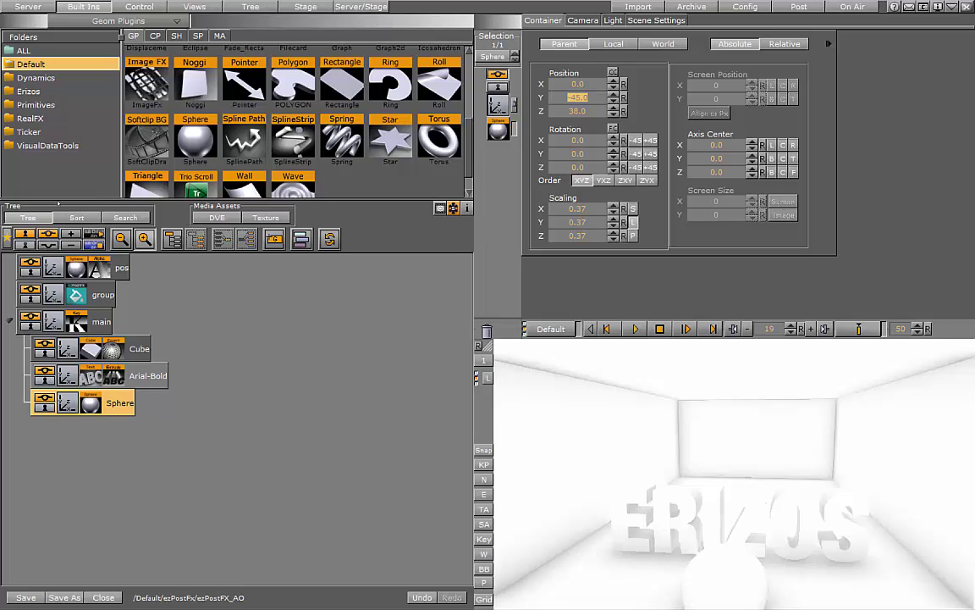
Step: Add a material to the Sphere container and raise the sphere above the text to position Y 34
{"action": "right_click", "coordinate": [127, 394]}
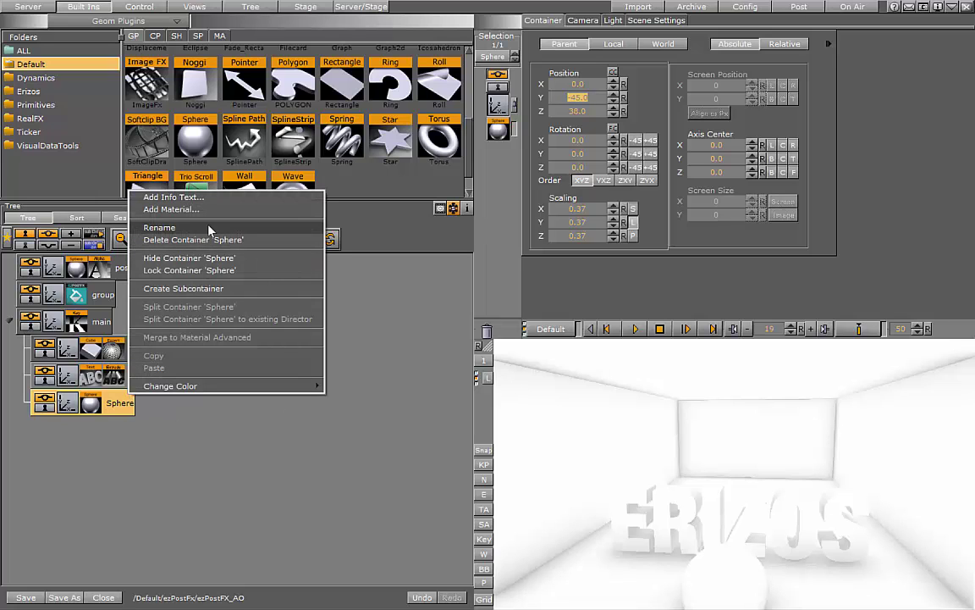
{"action": "left_click", "coordinate": [183, 188]}
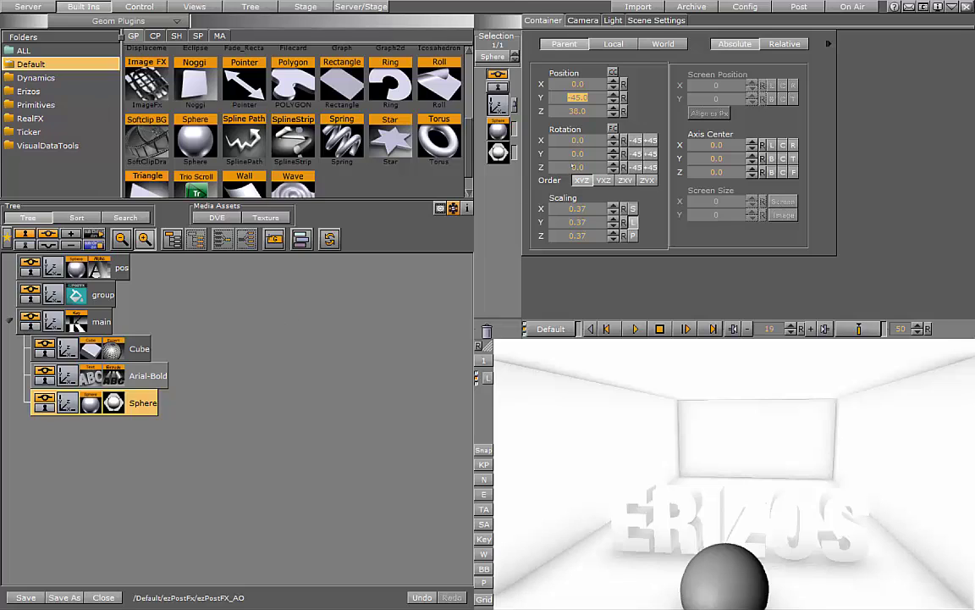
{"action": "left_click_drag", "start_coordinate": [591, 101], "coordinate": [631, 108]}
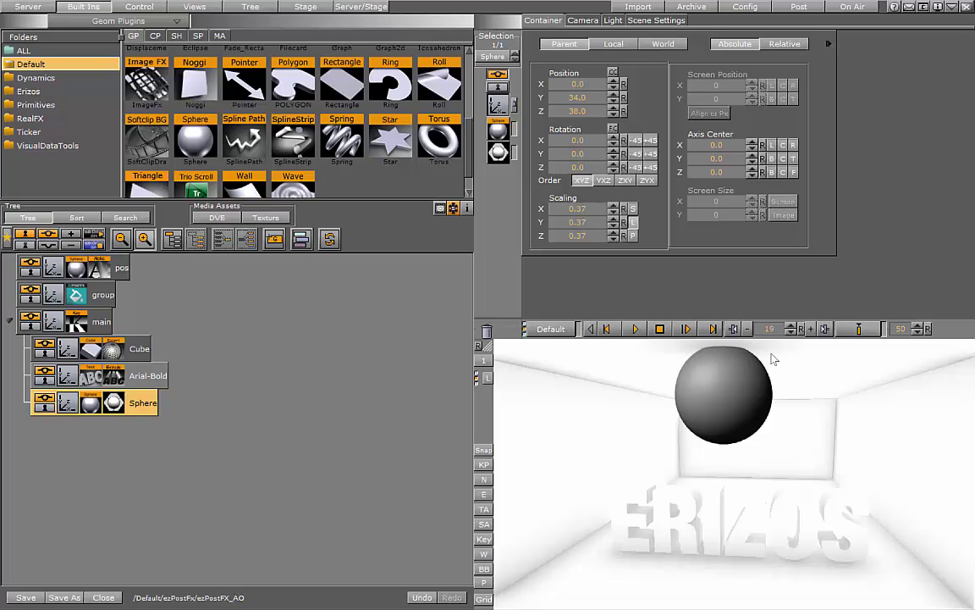
{"action": "left_click", "coordinate": [577, 99]}
Step: Open the ezPostFx plugin settings of the group container
{"action": "left_click", "coordinate": [76, 294]}
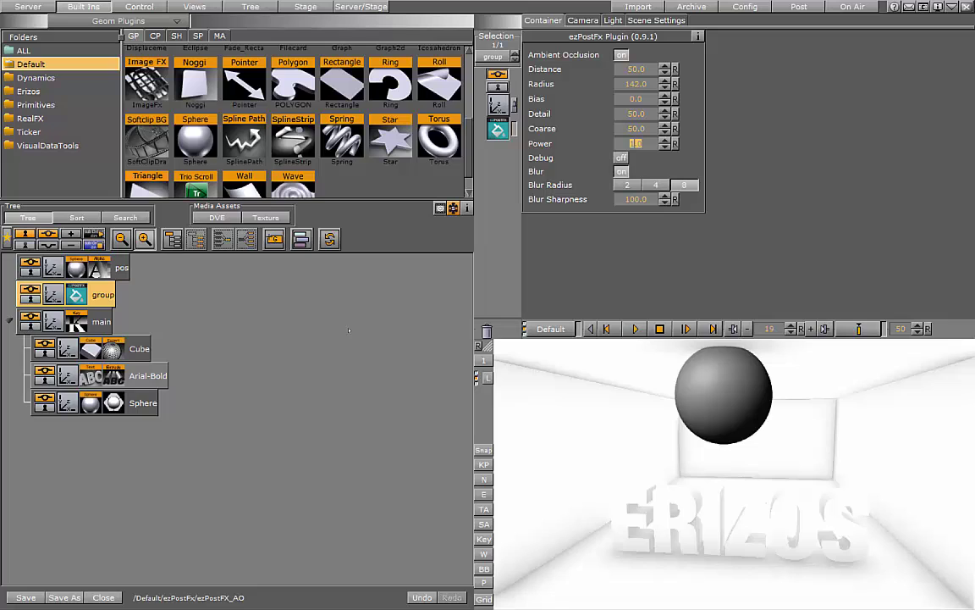